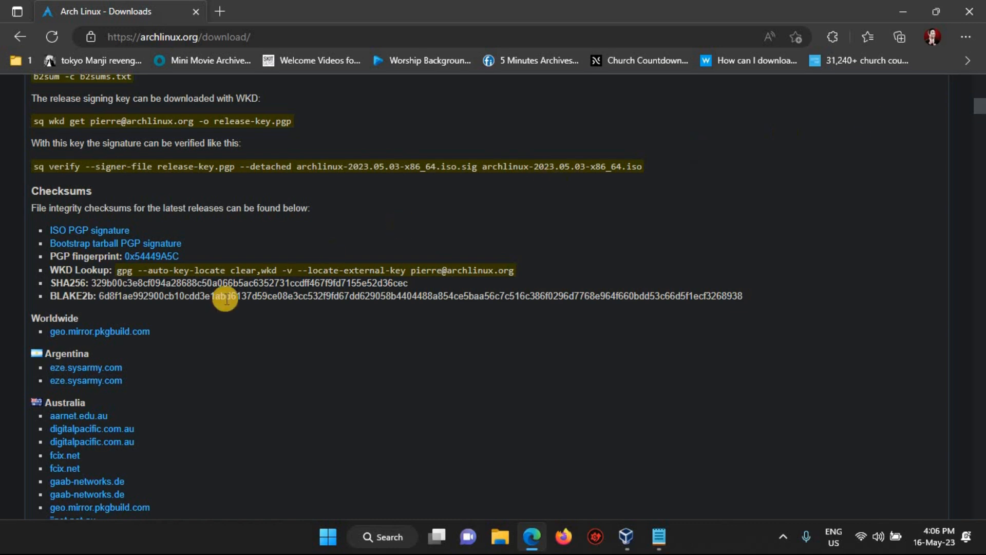
- Download archlinux-x86_64.iso from the eze.sysarmy.com mirror, then start a Windows search
left_click(108, 369)
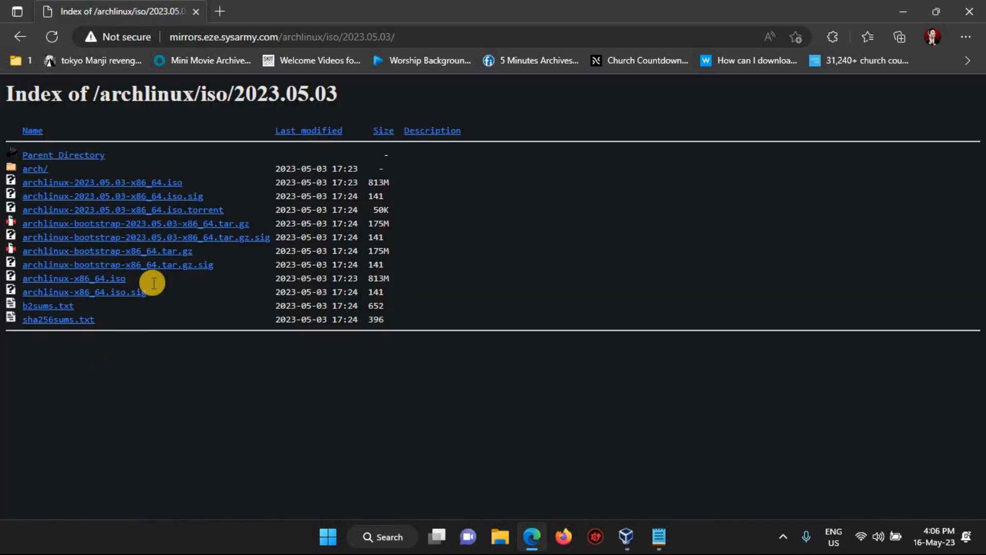
left_click(159, 183)
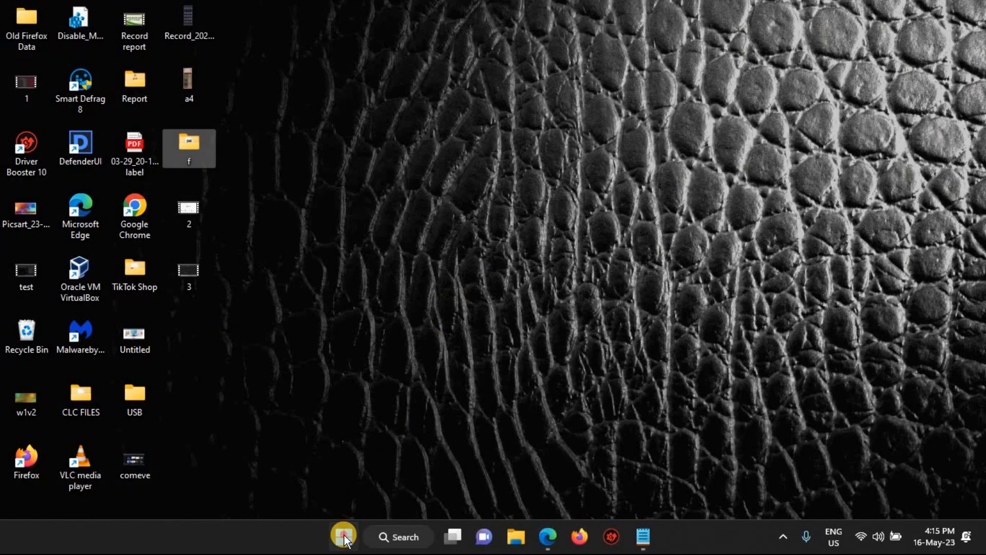
left_click(343, 536)
- Launch VirtualBox maximized and start a new VM named ArchLinux
type("virtu")
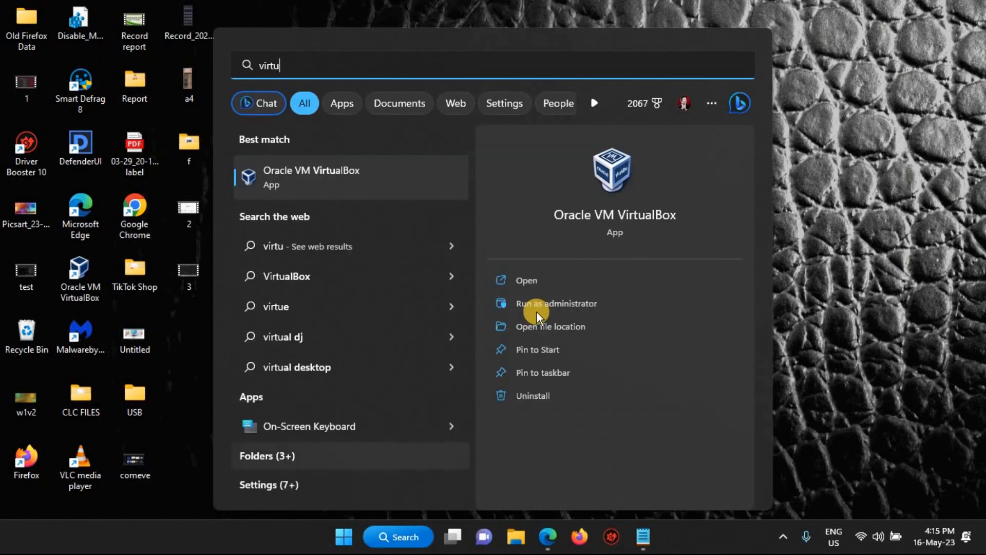
left_click(539, 278)
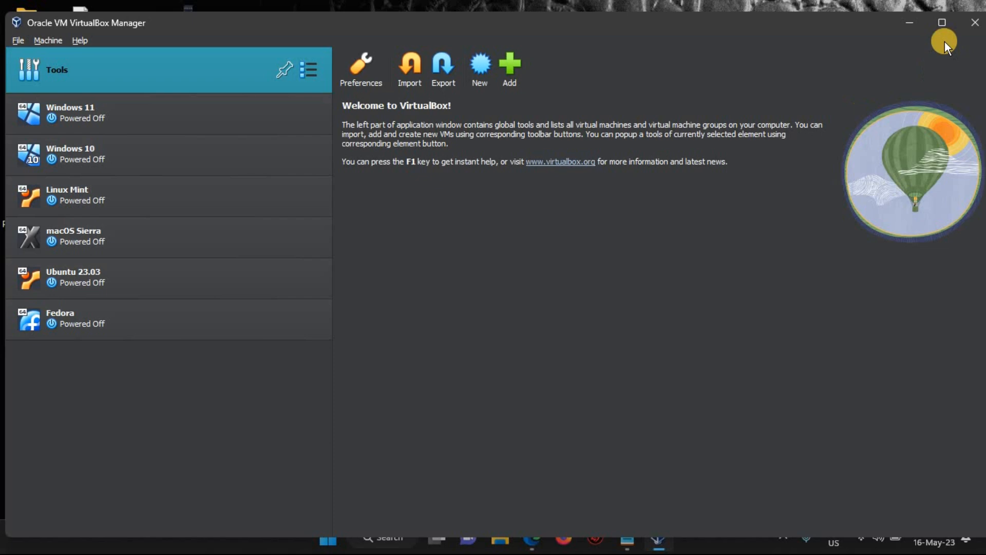
left_click(943, 23)
left_click(475, 57)
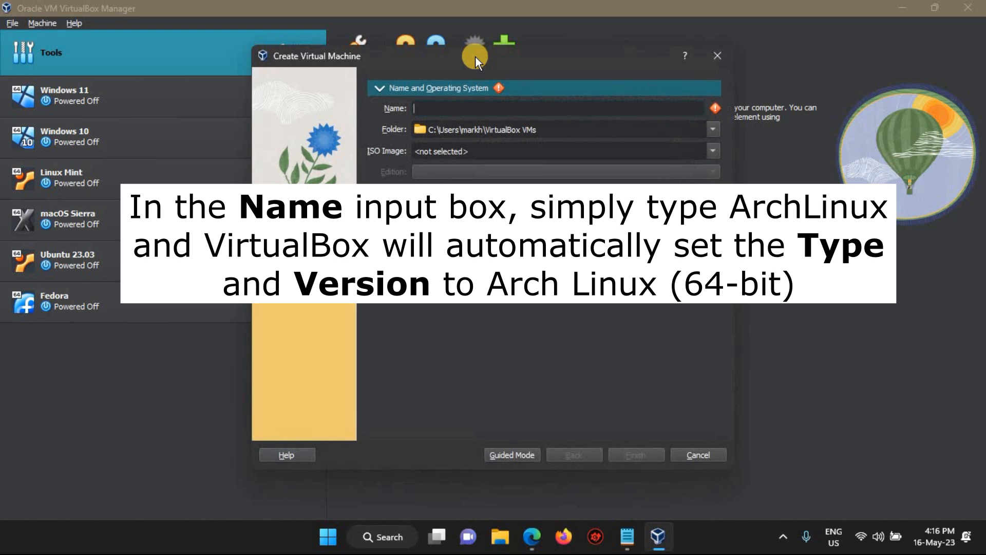
type("ArchLinux")
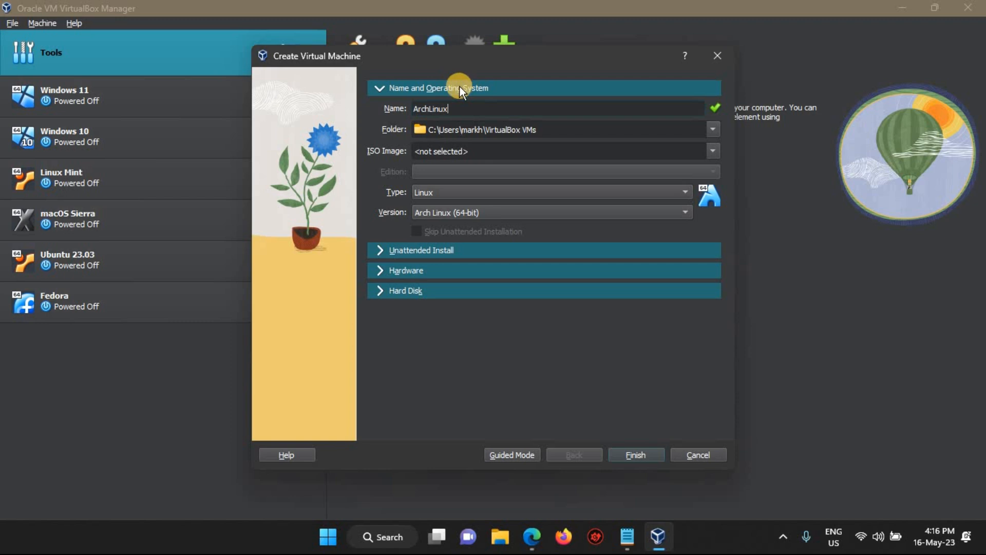
- Give the new VM 3072 MB of memory and 2 CPUs
left_click(378, 271)
left_click(496, 144)
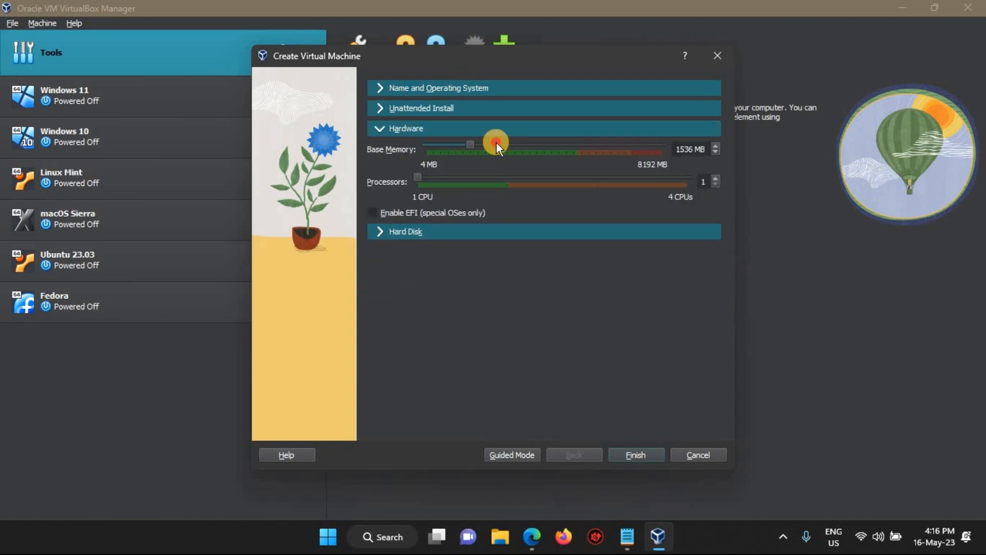
left_click(513, 147)
left_click(518, 145)
left_click(519, 145)
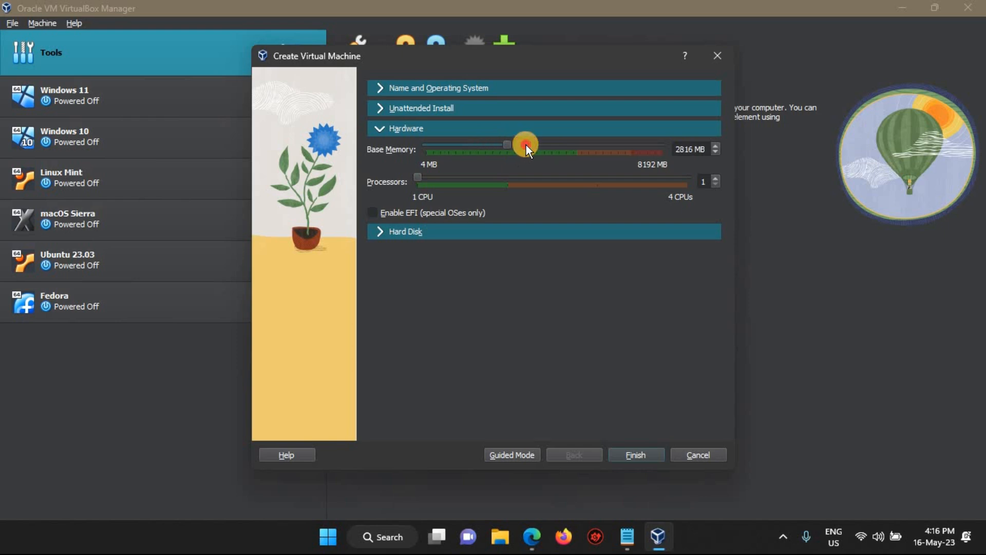
left_click(497, 183)
left_click(501, 177)
- Set the virtual disk size to 10 GB and finish creating the VM
left_click(385, 229)
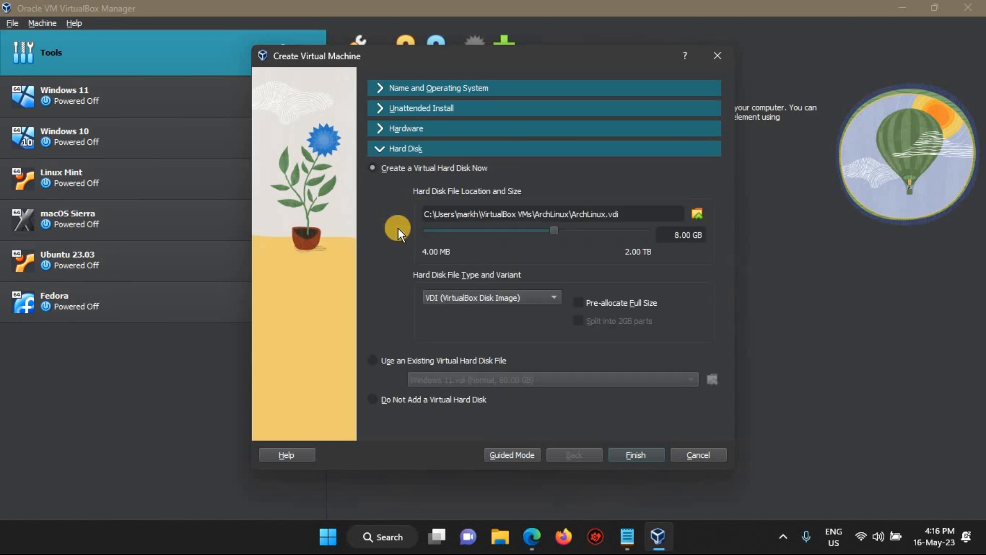
left_click(678, 231)
key("BackSpace")
type("10")
left_click(639, 448)
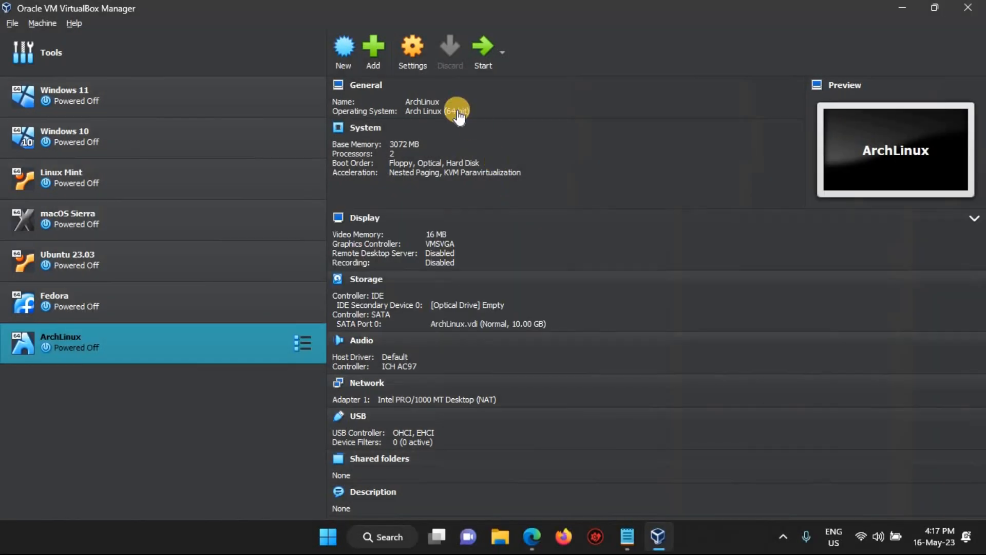
left_click(411, 54)
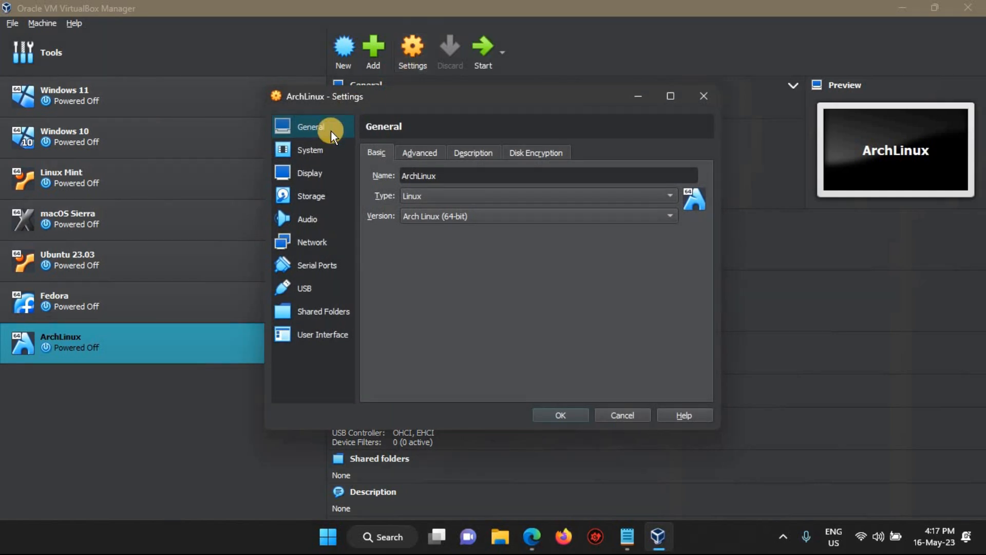
- Enable EFI, attach archlinux-2023.05.03-x86_64.iso to the optical drive, and boot the VM
left_click(304, 149)
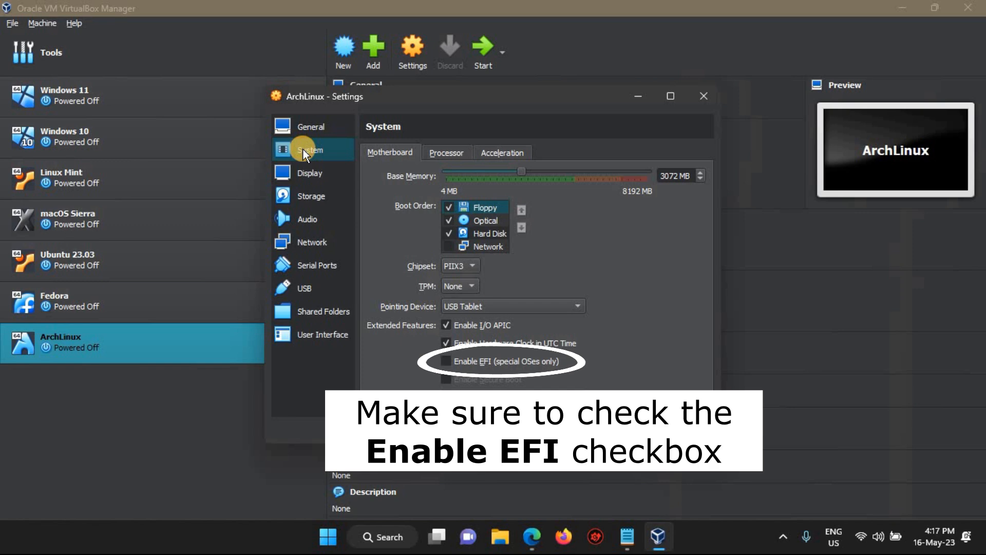
left_click(446, 358)
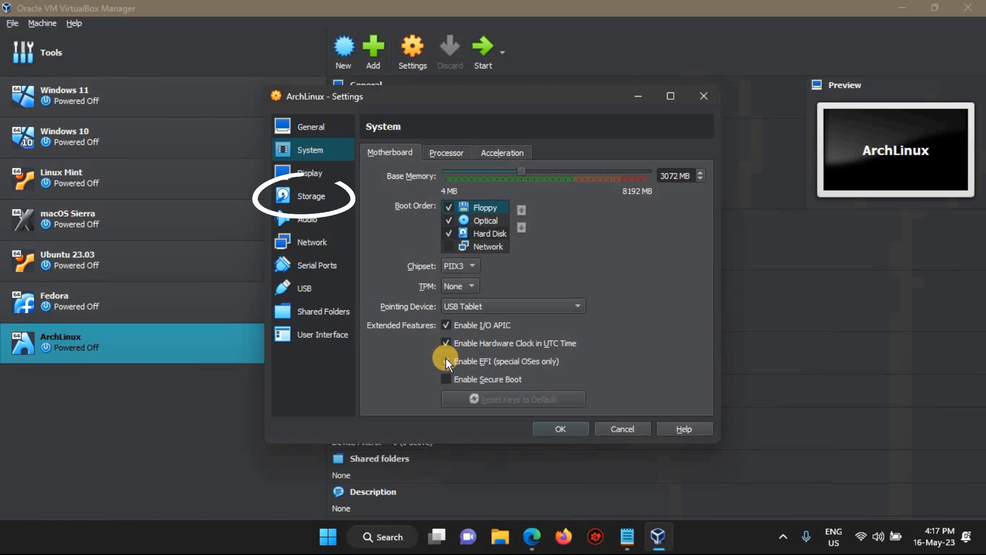
left_click(322, 199)
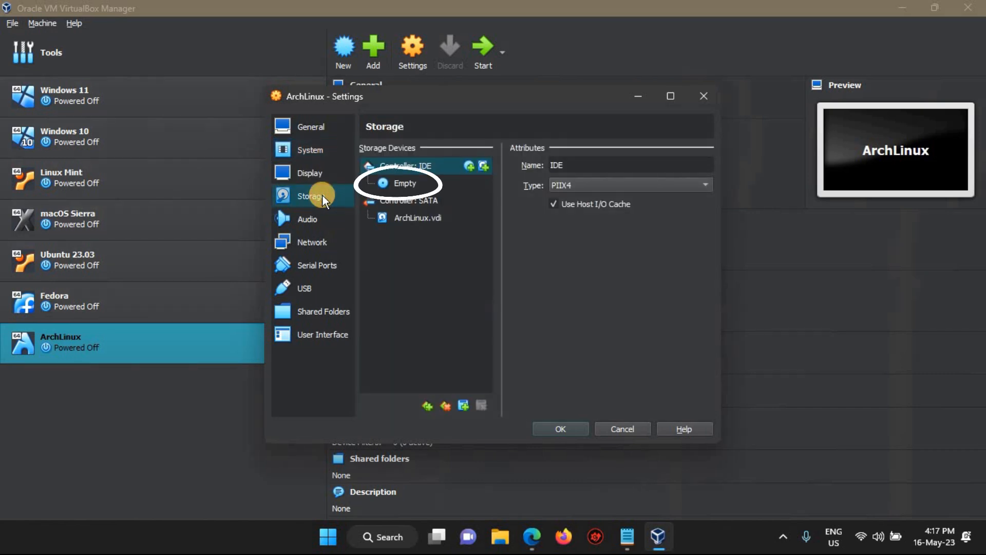
left_click(408, 181)
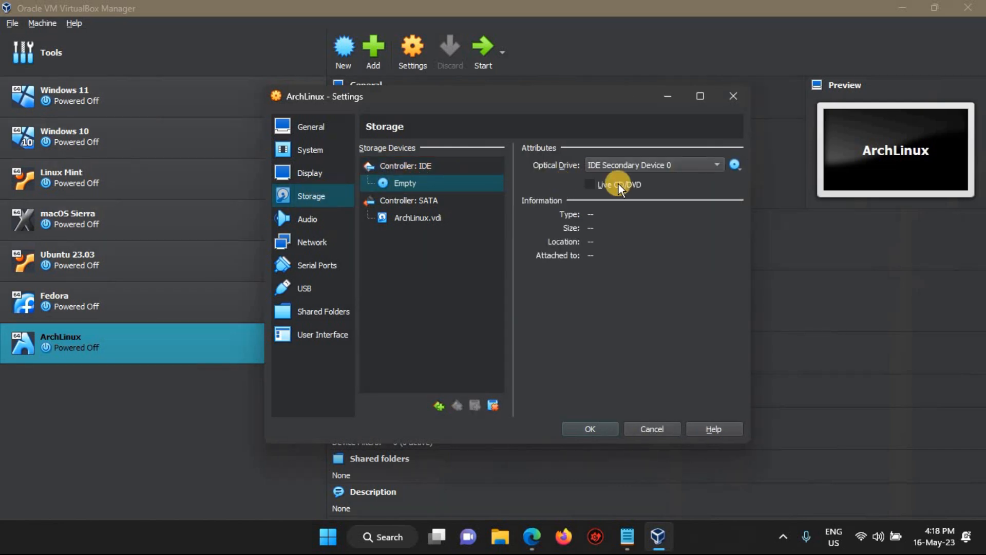
left_click(734, 166)
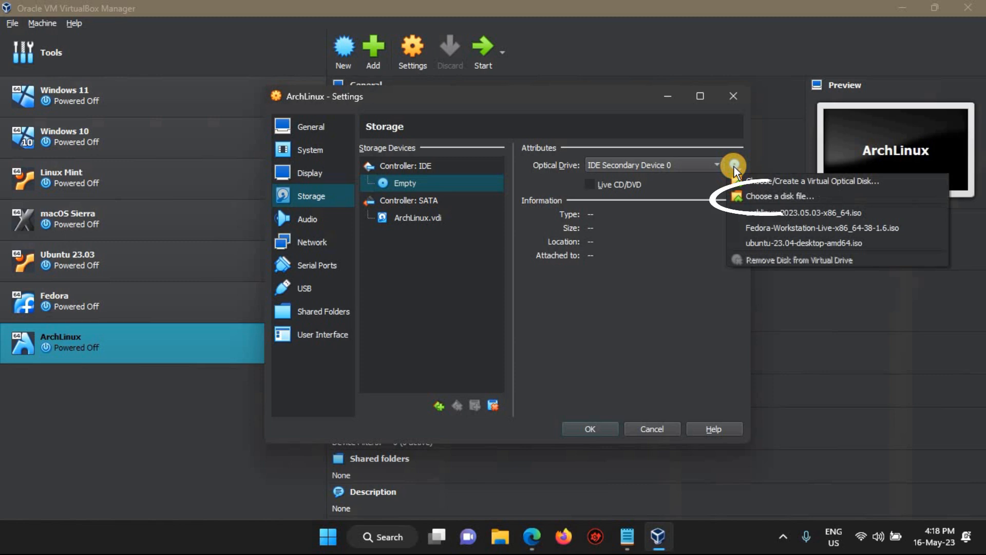
left_click(768, 196)
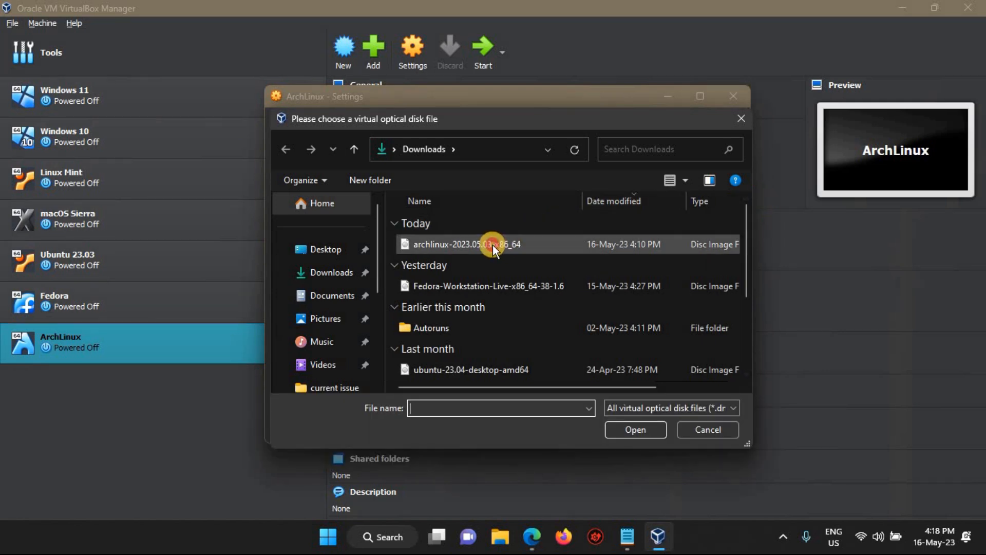
left_click(492, 245)
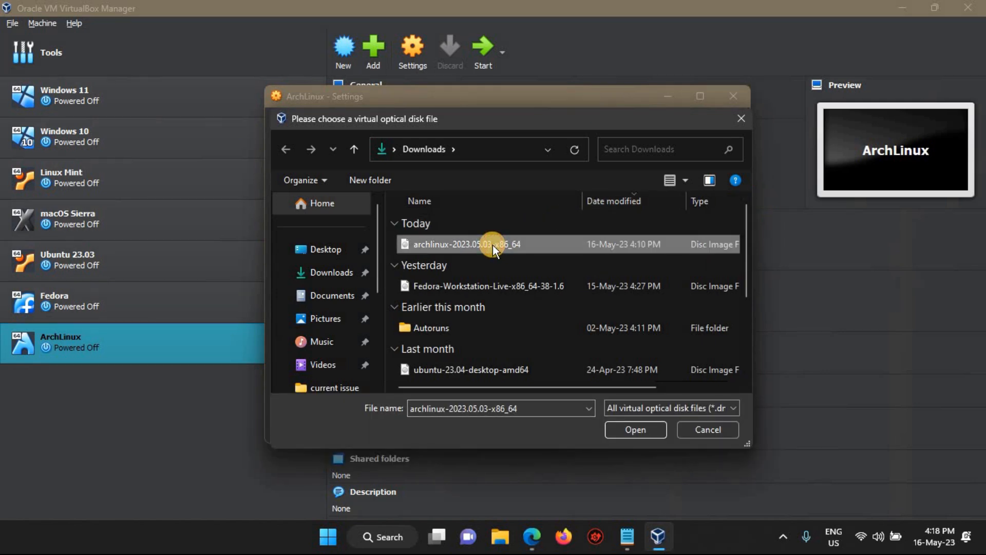
left_click(638, 430)
left_click(602, 427)
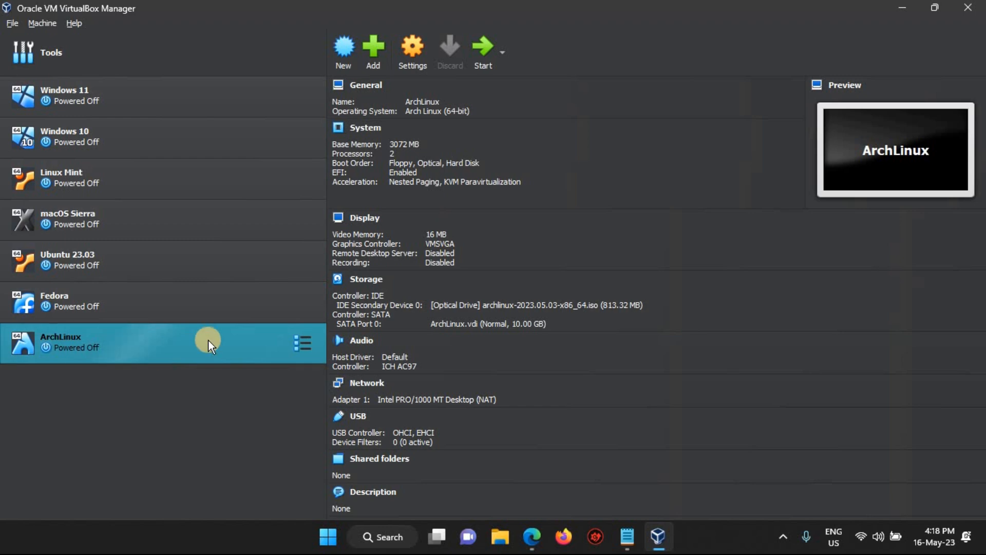
left_click(477, 56)
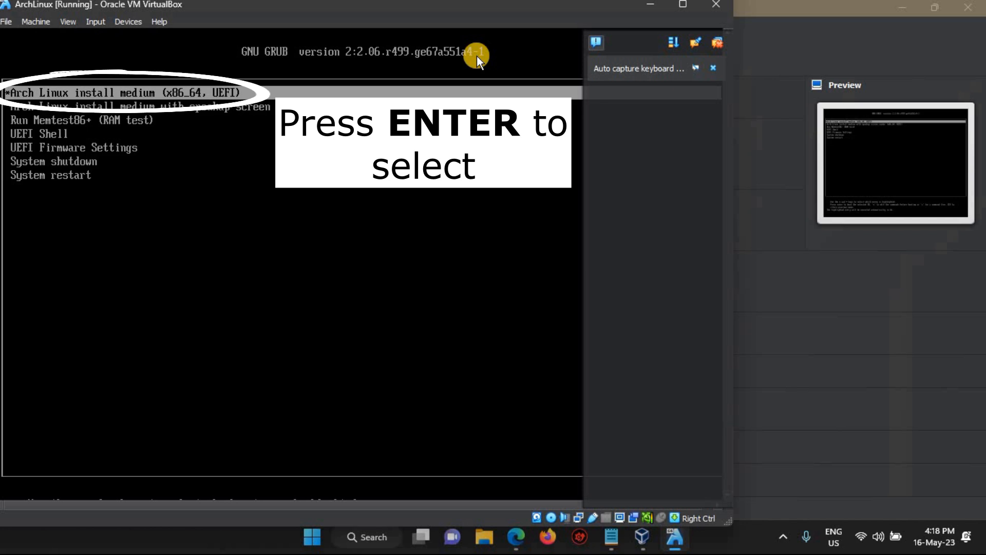
- Boot the Arch install medium, dismiss the capture notice, and maximize the VM window
key("Return")
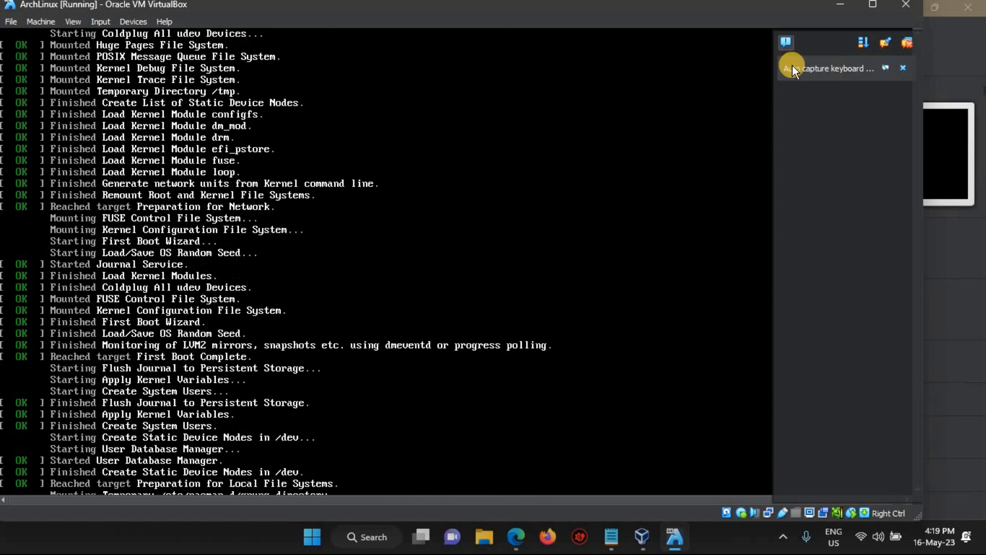
left_click(900, 64)
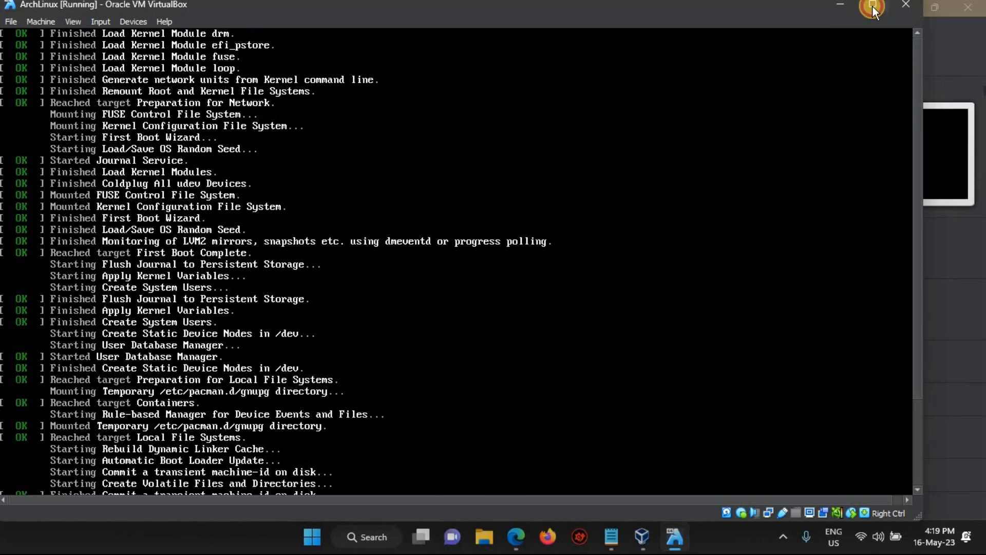
left_click(872, 5)
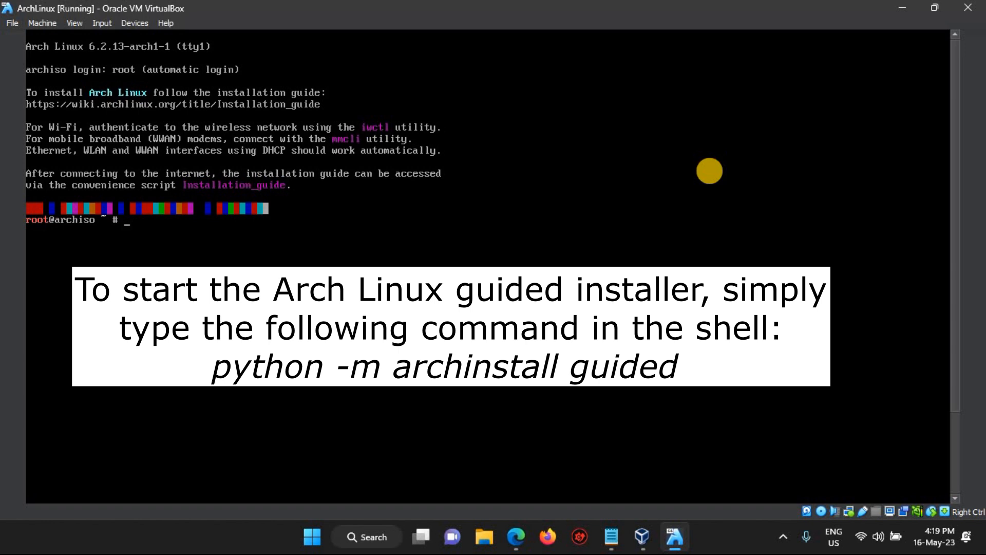
- Run python -m archinstall guided and open the mirror region list
type("python -m archinstall guided")
key("Return")
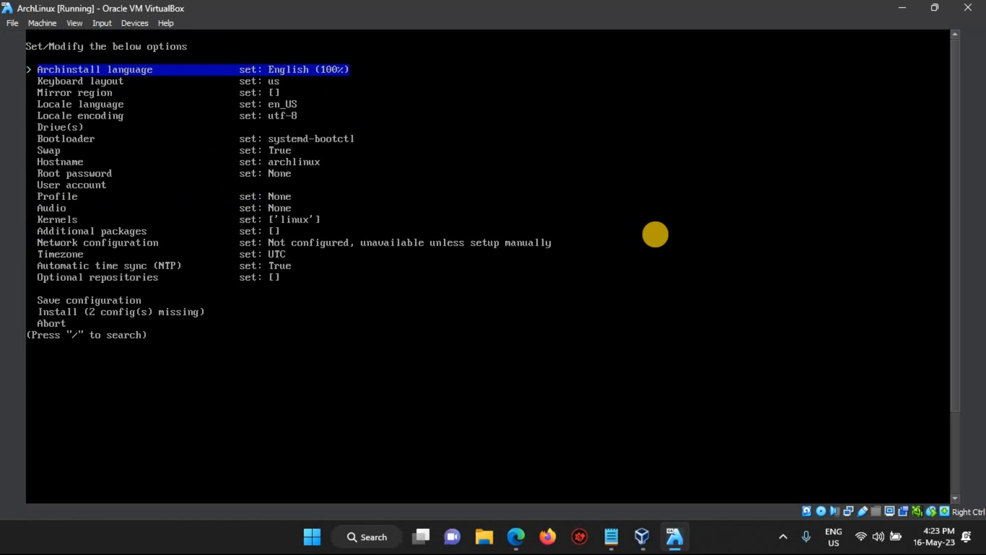
key("Down")
key("Down")
key("Return")
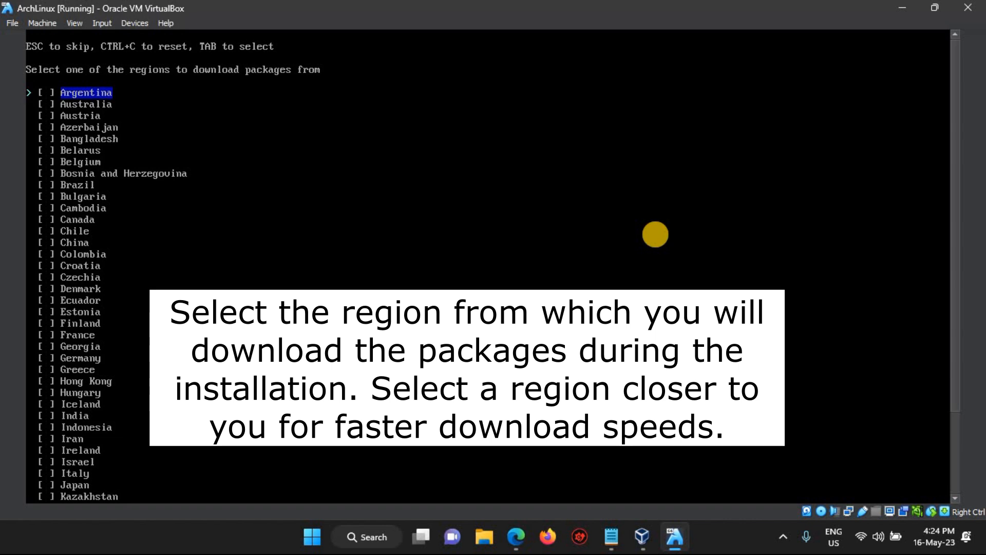
- Select China as the mirror region
key("Down")
key("Down")
key("Down")
key("Down")
key("Down")
key("Down")
key("Down")
key("Down")
key("Down")
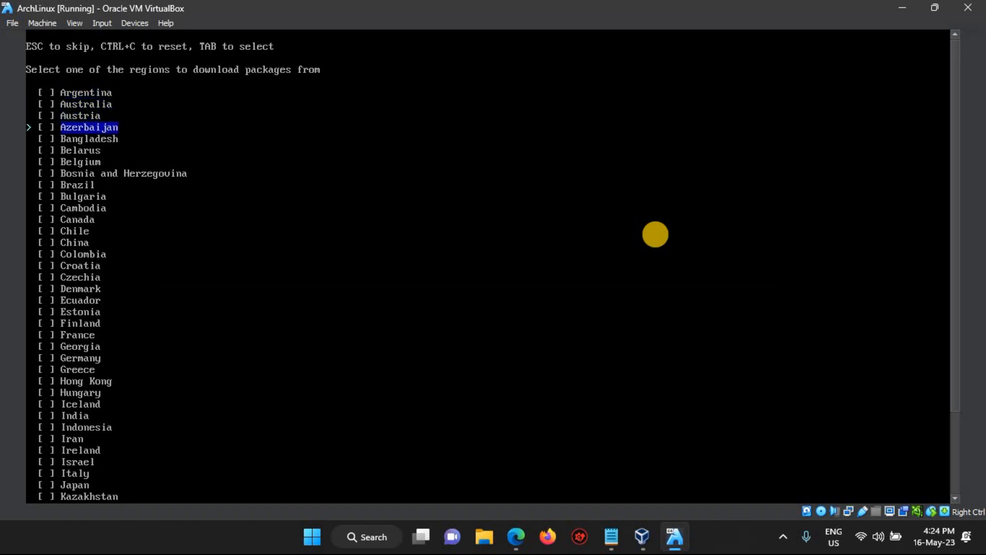
key("Down")
key("Down")
key("Down")
key("Down")
key("Down")
key("Down")
key("Down")
key("Down")
key("Down")
key("Down")
key("Down")
key("Down")
key("Down")
key("Down")
key("Down")
key("Down")
key("Down")
key("Down")
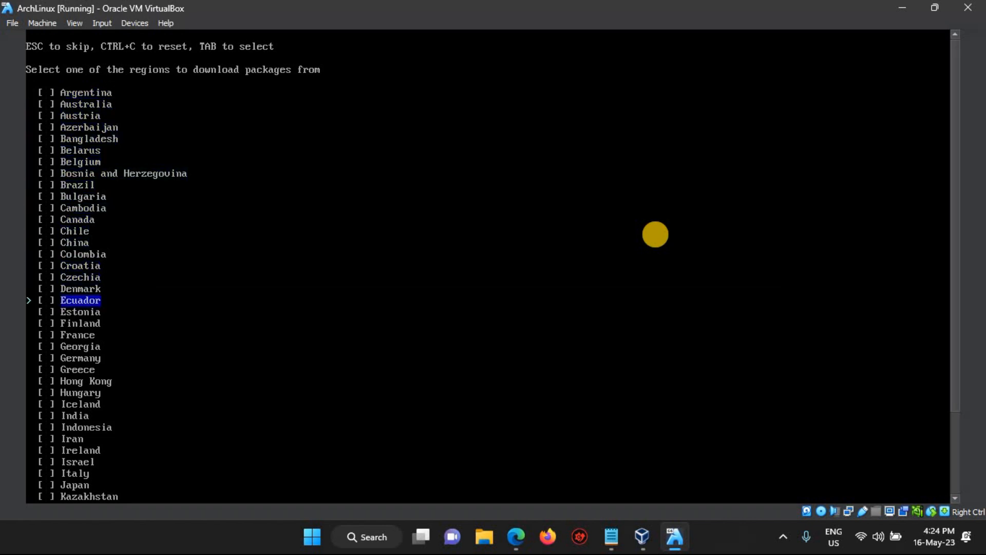
key("Down")
key("Down")
key("Down")
key("Down")
key("Down")
key("Down")
key("Down")
key("Down")
key("Down")
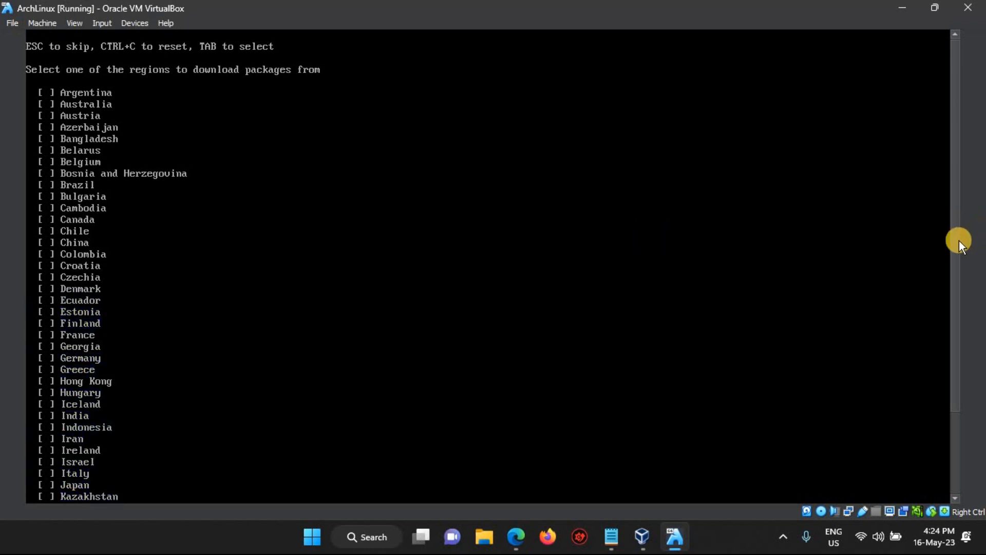
left_click_drag(954, 251, 949, 348)
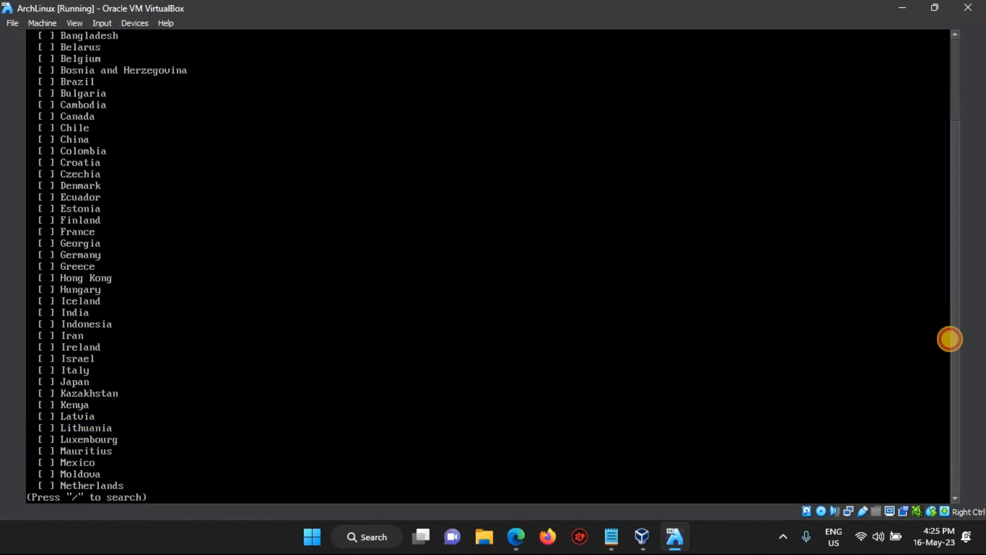
left_click_drag(959, 307, 968, 193)
key("Down")
key("Down")
key("Down")
key("Down")
key("Down")
key("Down")
key("Down")
key("Down")
key("Down")
key("Down")
key("Down")
key("Down")
key("Down")
key("Tab")
key("Return")
key("Down")
key("Down")
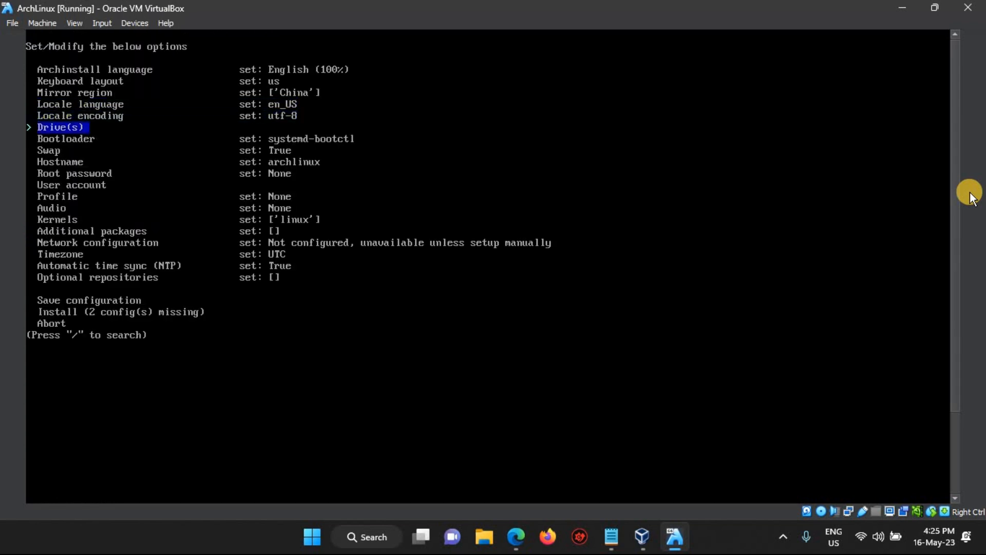
key("Return")
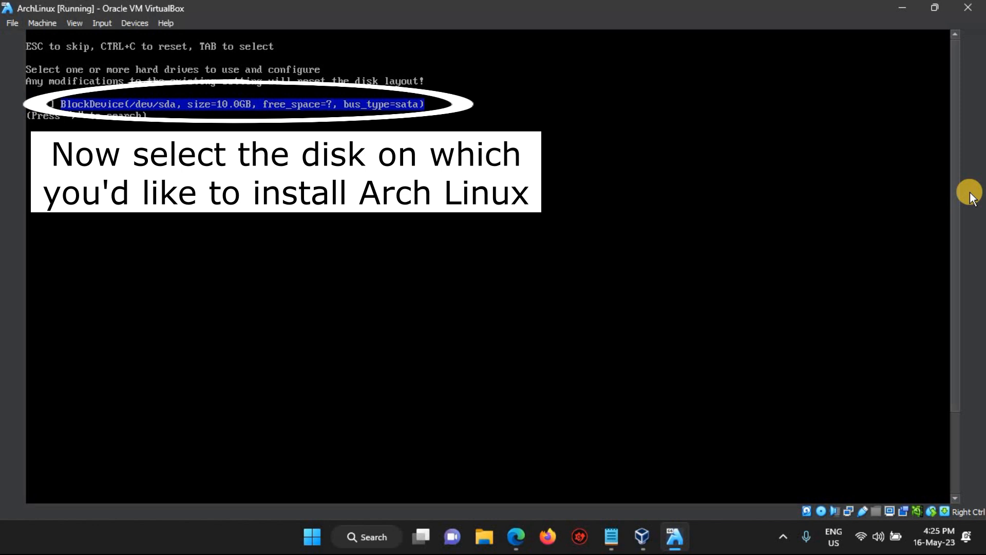
- Select the 10 GB /dev/sda and wipe it with a compressed btrfs layout
key("Tab")
key("Return")
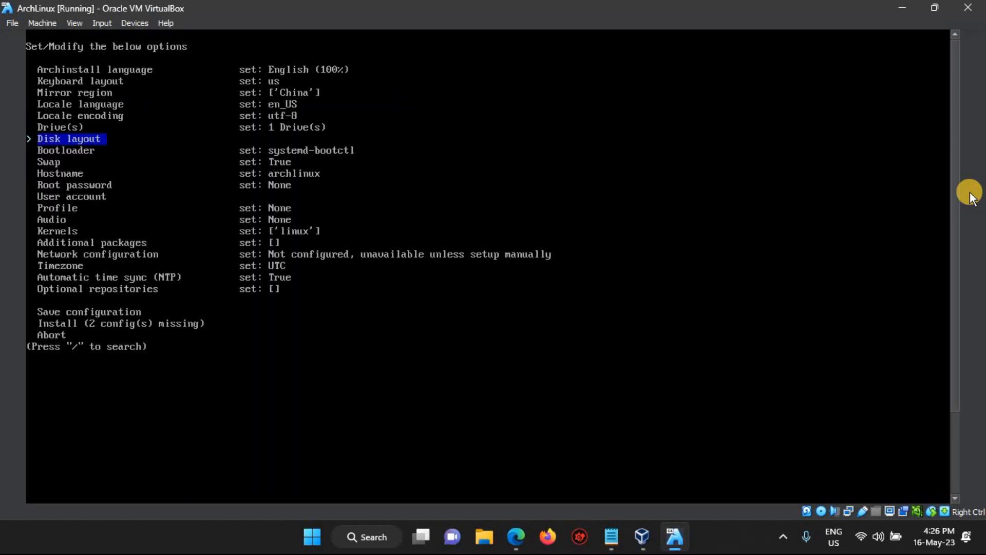
key("Return")
key("Down")
key("Return")
key("Return")
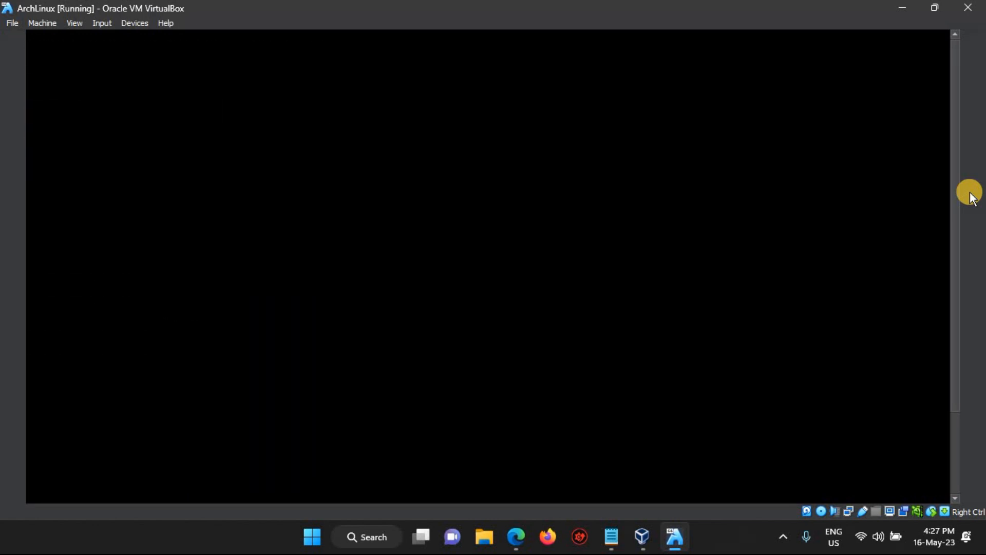
key("Return")
key("Up")
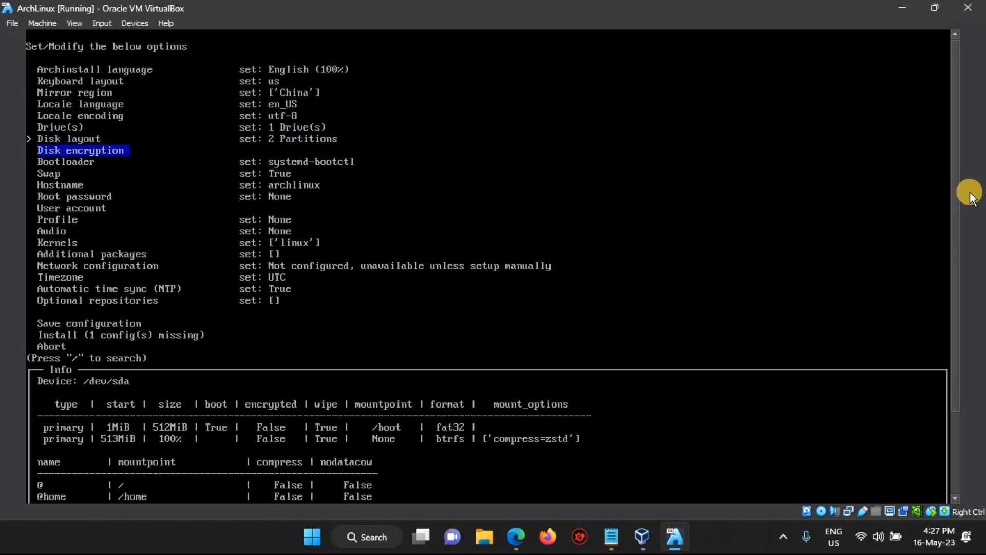
- Leave disk encryption off and set the root password
key("Return")
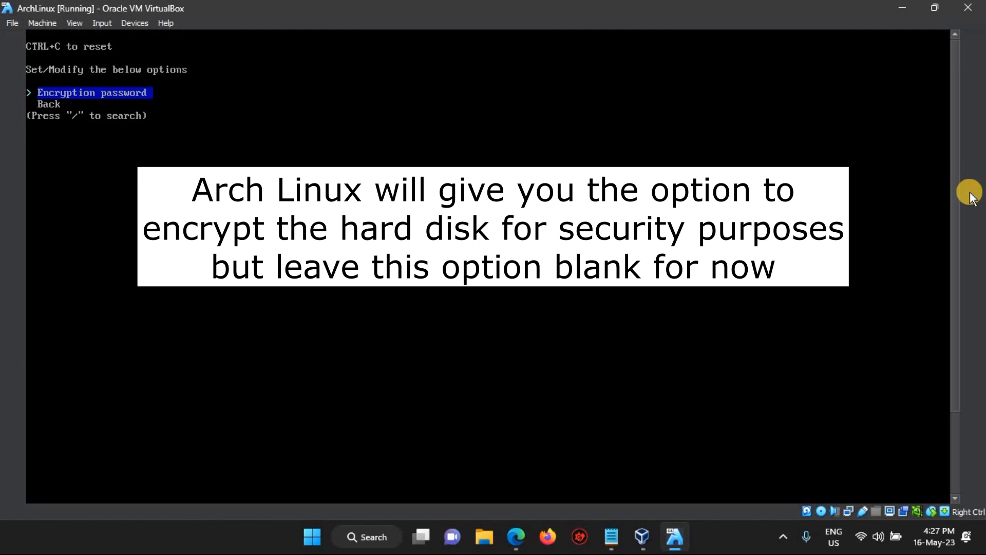
key("Down")
key("Return")
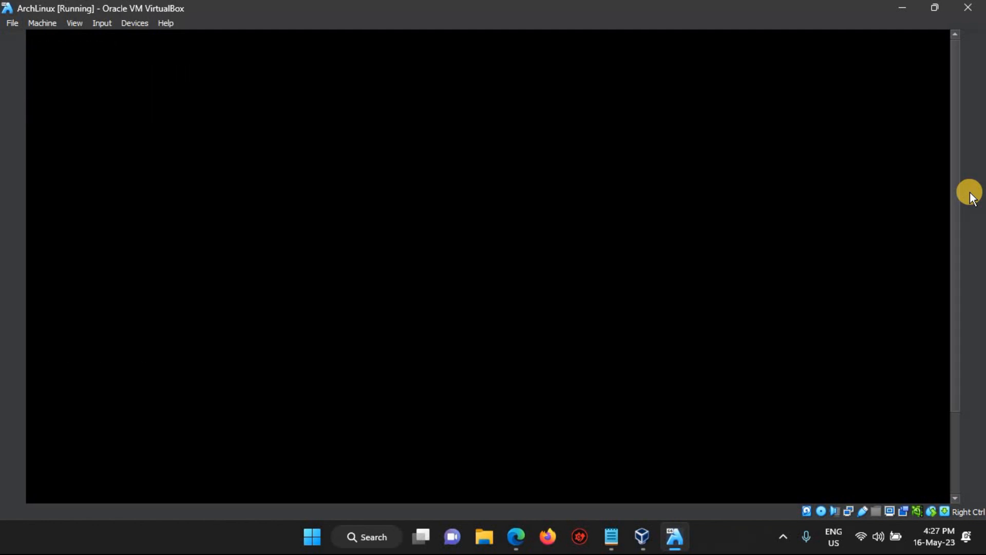
key("Down")
key("Down")
key("Down")
key("Down")
key("Return")
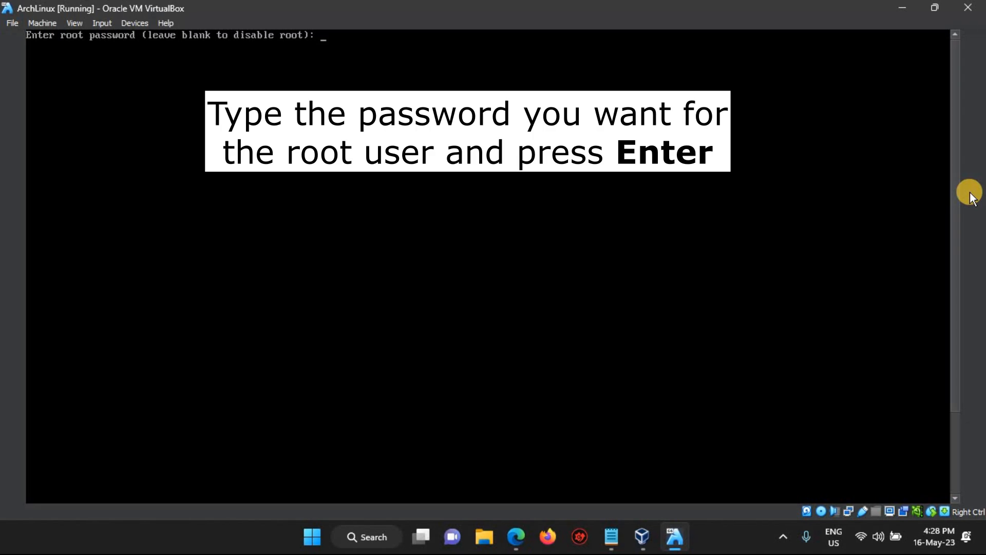
key("Return")
- Confirm the root password and create a sudo user account with a password
key("Return")
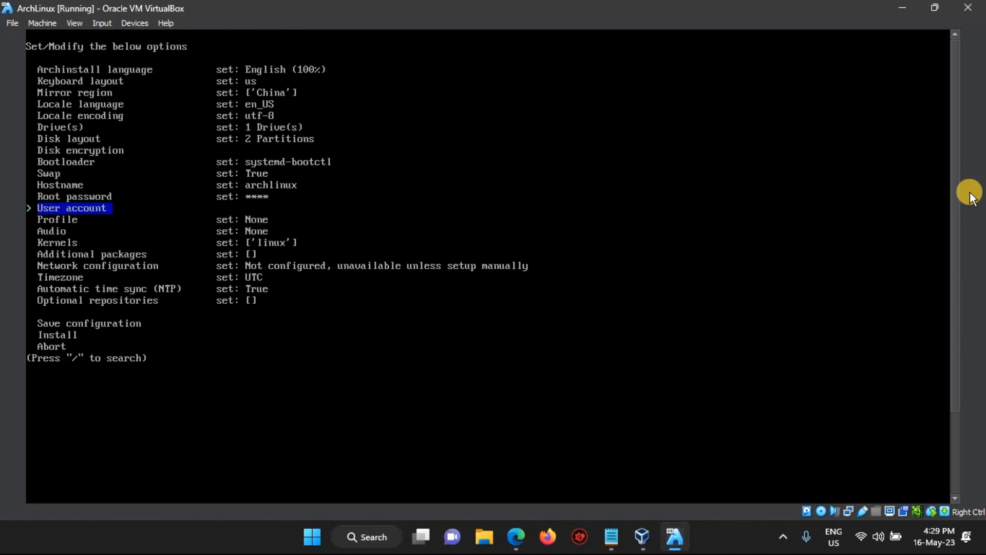
key("Return")
key("Return")
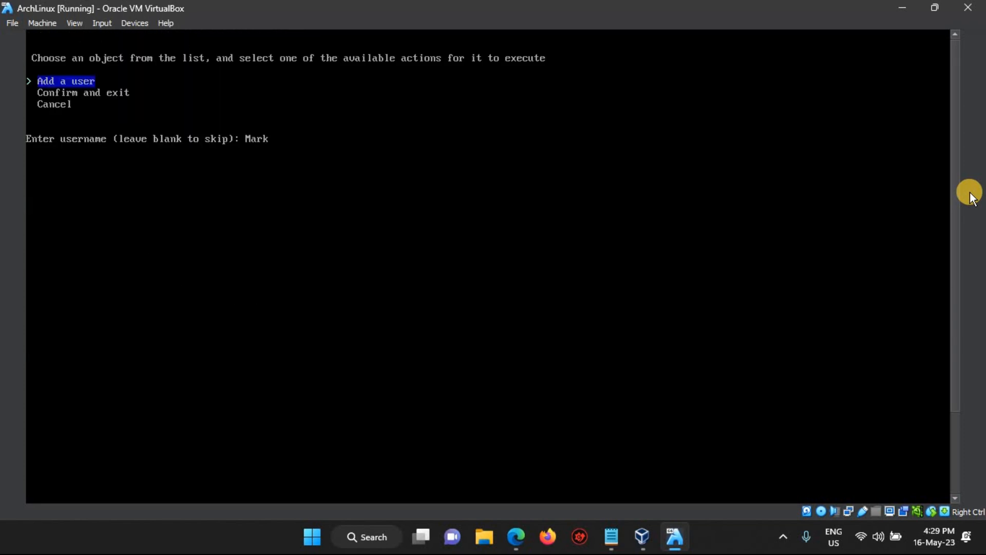
key("Return")
key("Return")
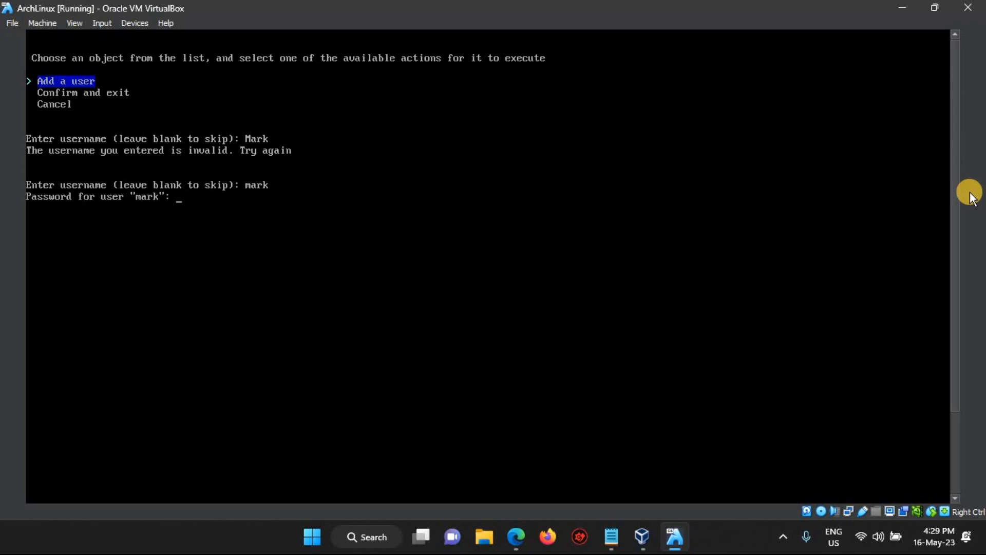
key("Return")
key("Return")
key("Down")
key("Return")
key("Down")
key("Down")
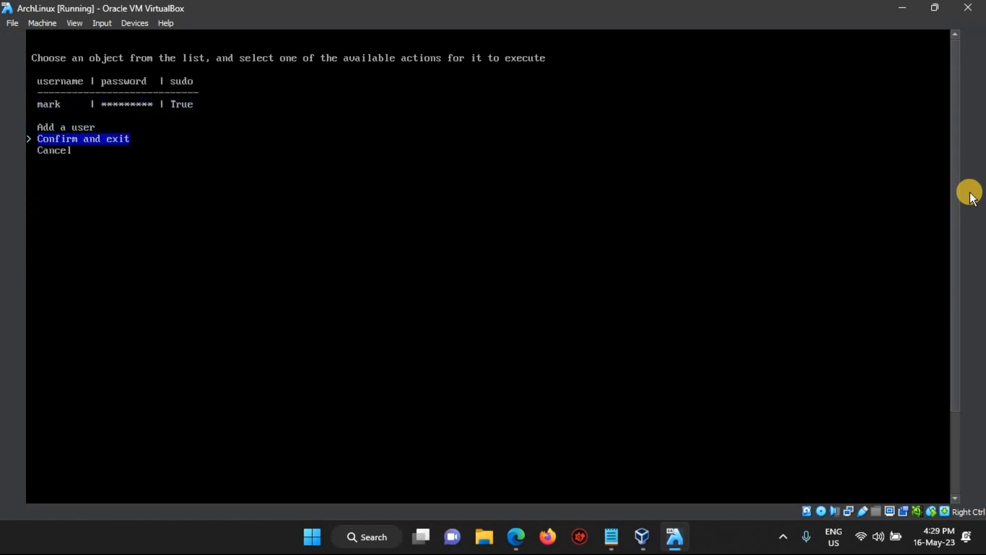
key("Return")
- Choose the Desktop profile with gnome and the Nvidia proprietary driver
key("Return")
key("Return")
key("Down")
key("Down")
key("Down")
key("Down")
key("Down")
key("Down")
key("Return")
key("Down")
key("Down")
key("Down")
key("Down")
key("Down")
key("Return")
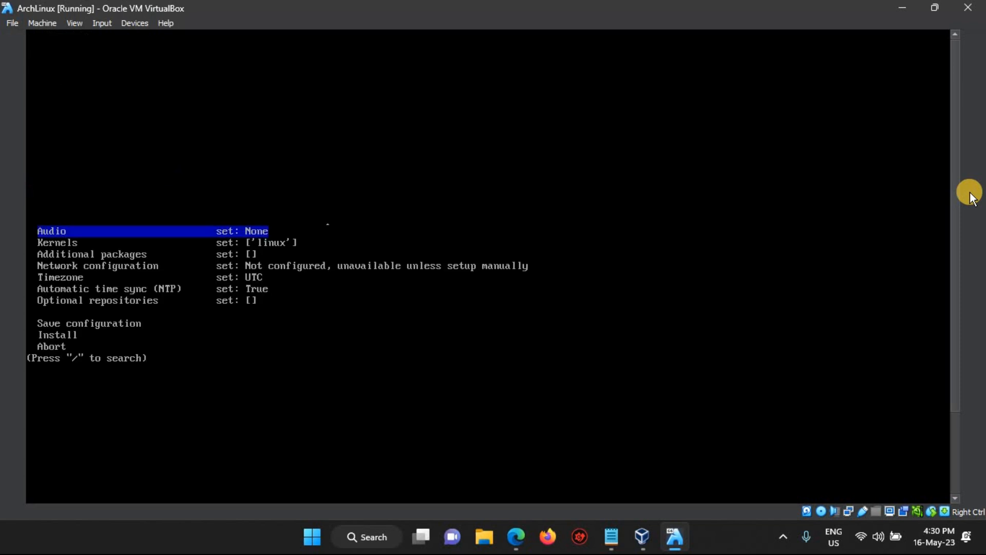
key("Return")
- Set pipewire audio and NetworkManager, then start the installation and disk formatting
key("Return")
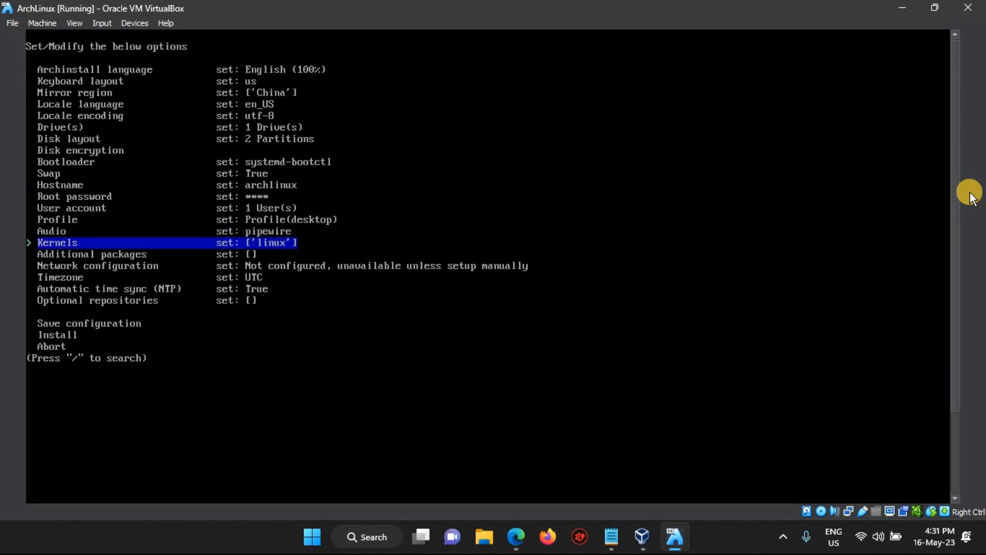
key("Down")
key("Down")
key("Return")
key("Down")
key("Down")
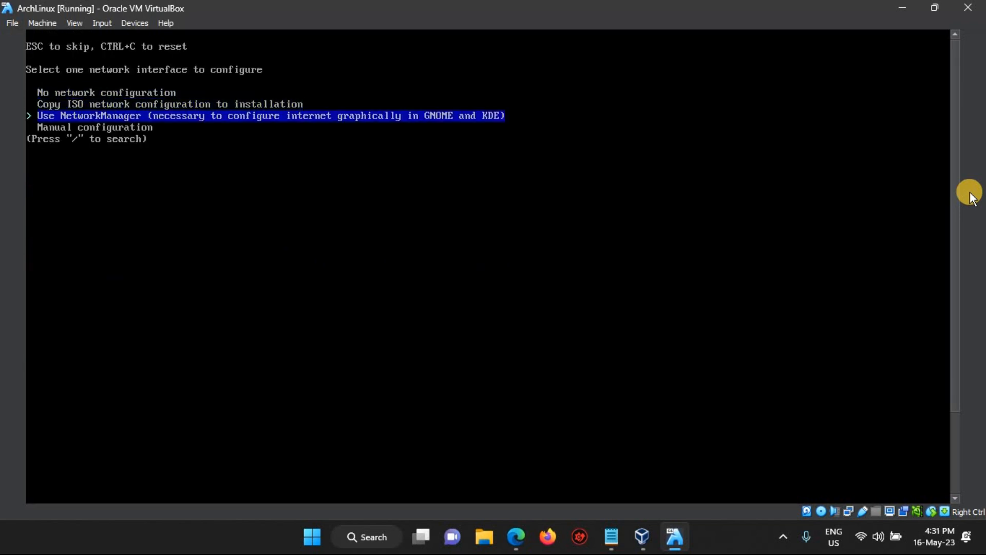
key("Return")
key("Down")
key("Down")
key("Down")
key("Down")
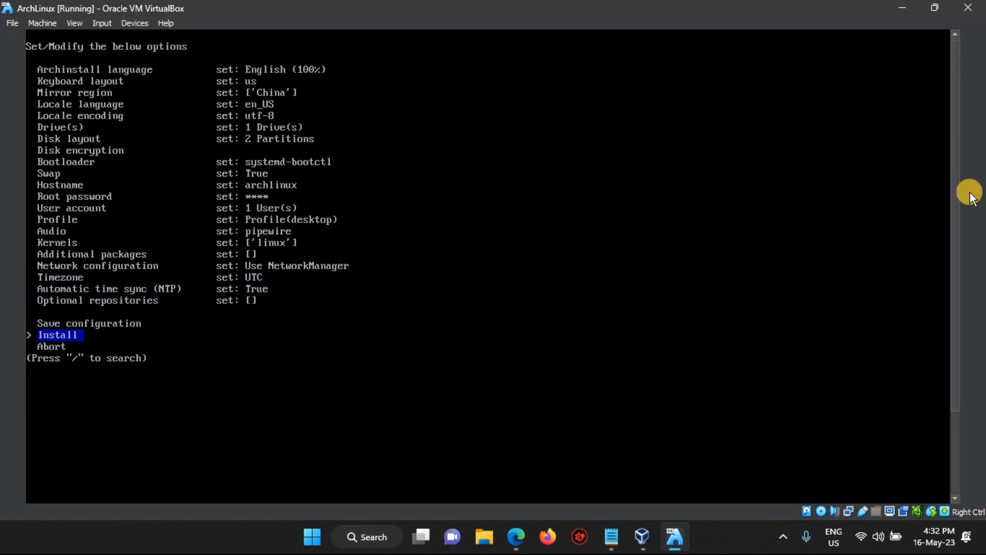
key("Return")
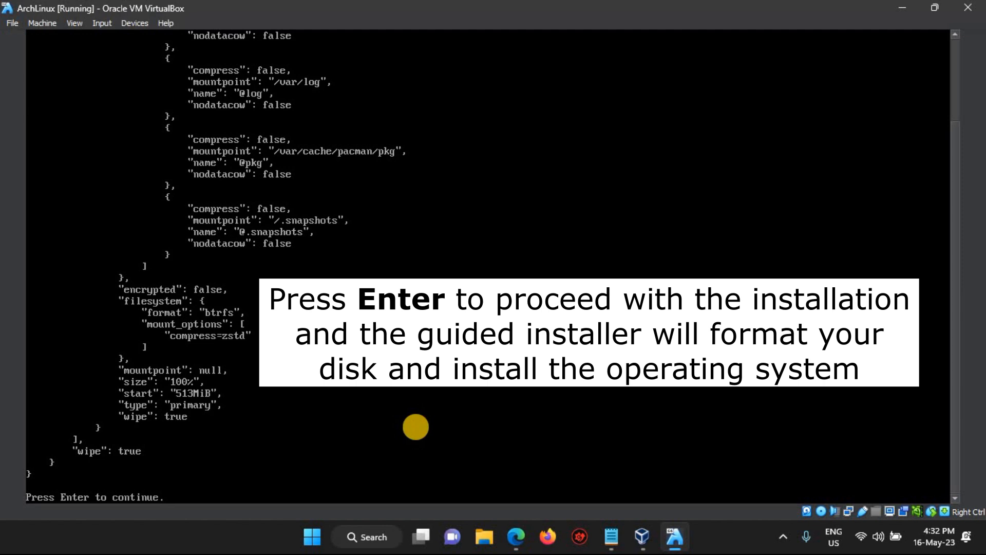
key("Return")
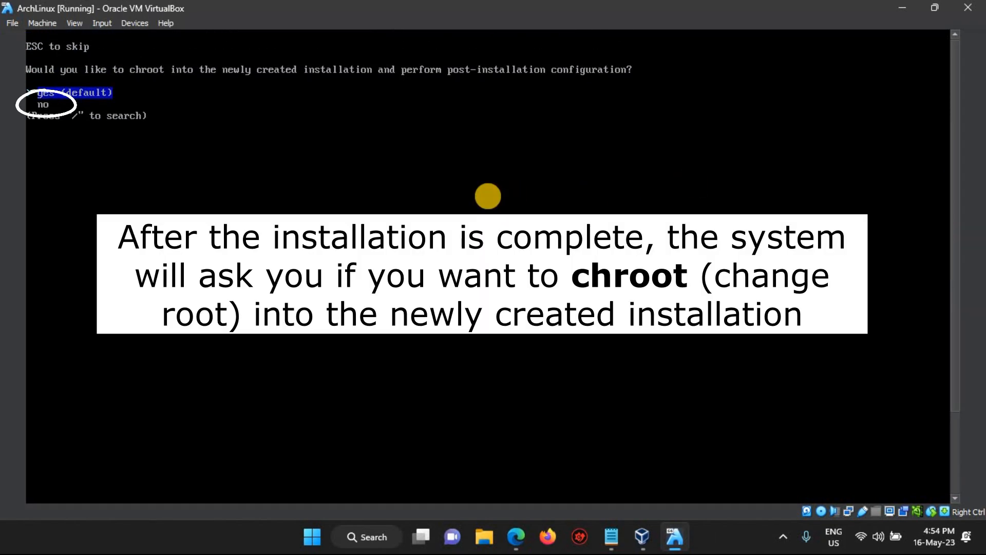
- Decline the post-install chroot and run 'shutdown now' to power off the VM
key("Down")
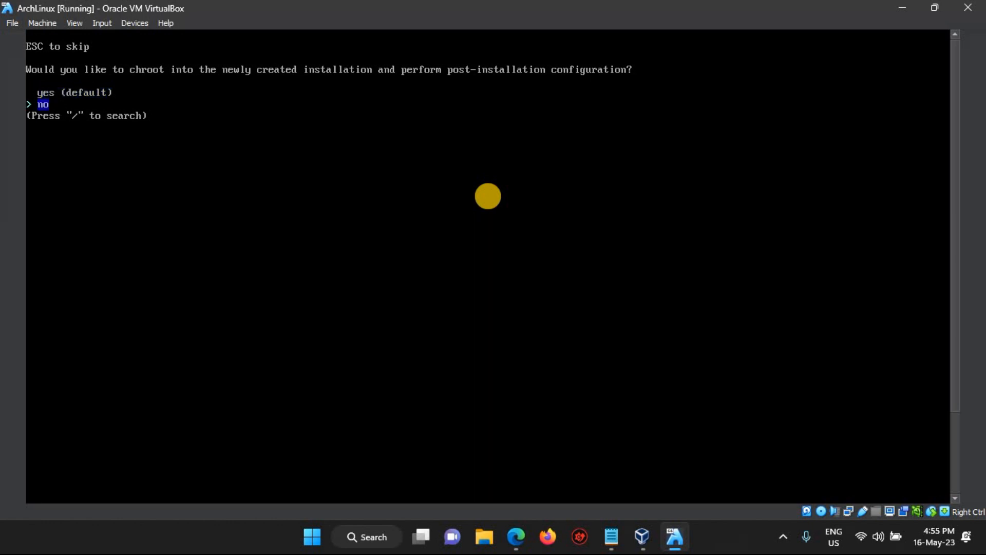
key("Return")
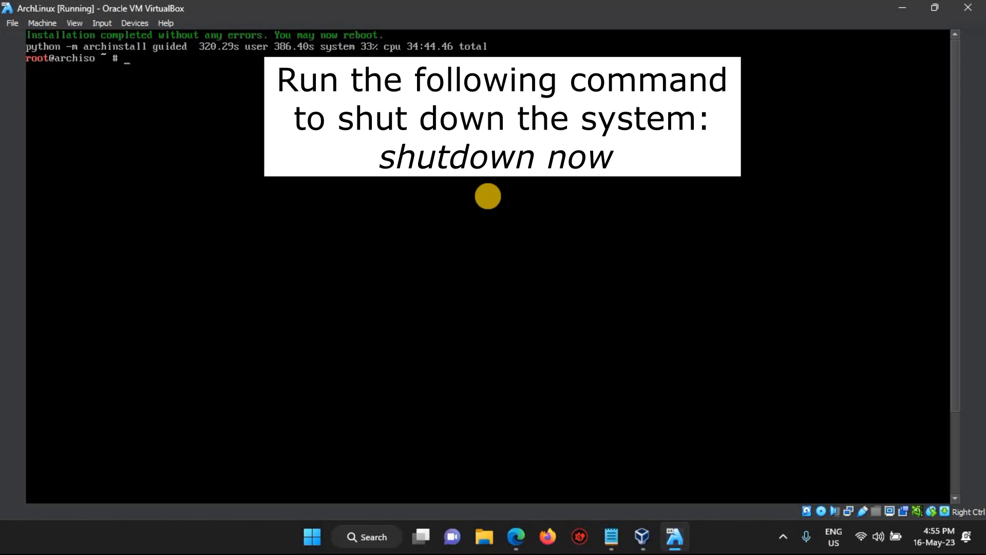
type("sh")
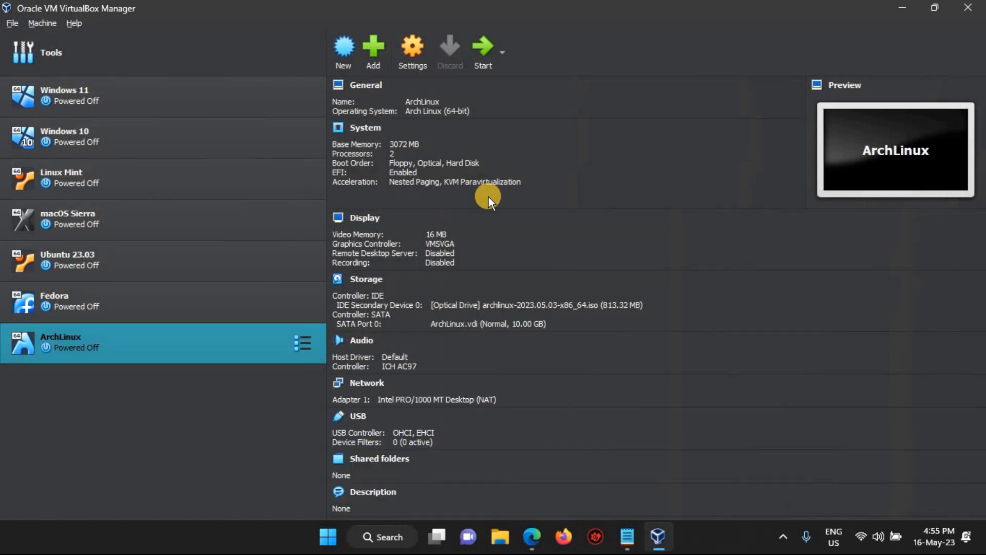
- Remove the Arch ISO optical drive from the IDE controller, save, and start the VM
left_click(399, 59)
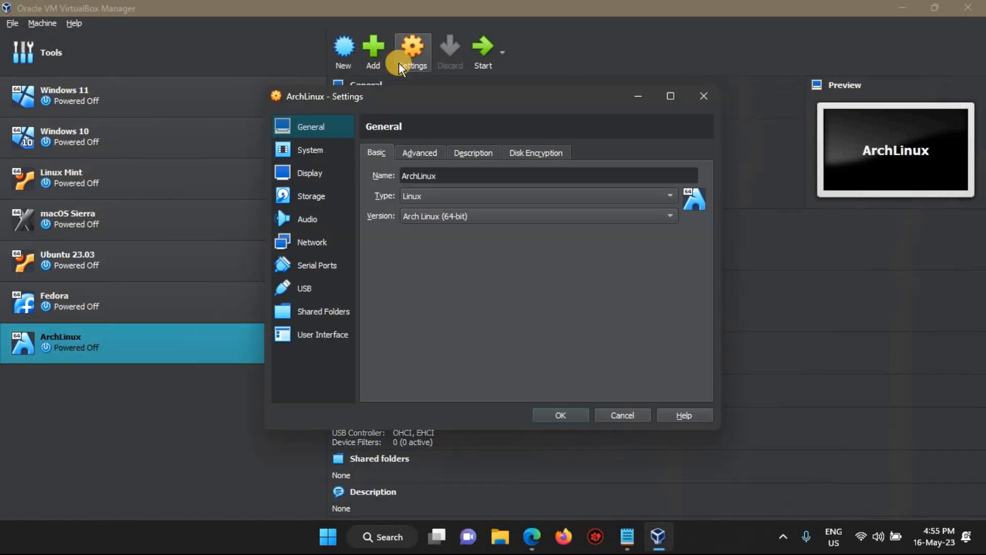
left_click(303, 196)
left_click(403, 184)
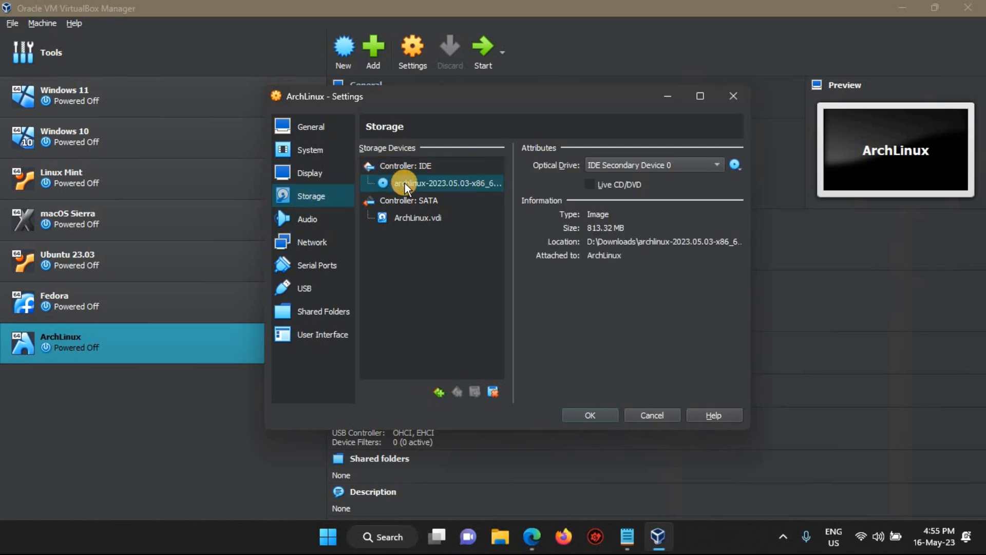
left_click(494, 391)
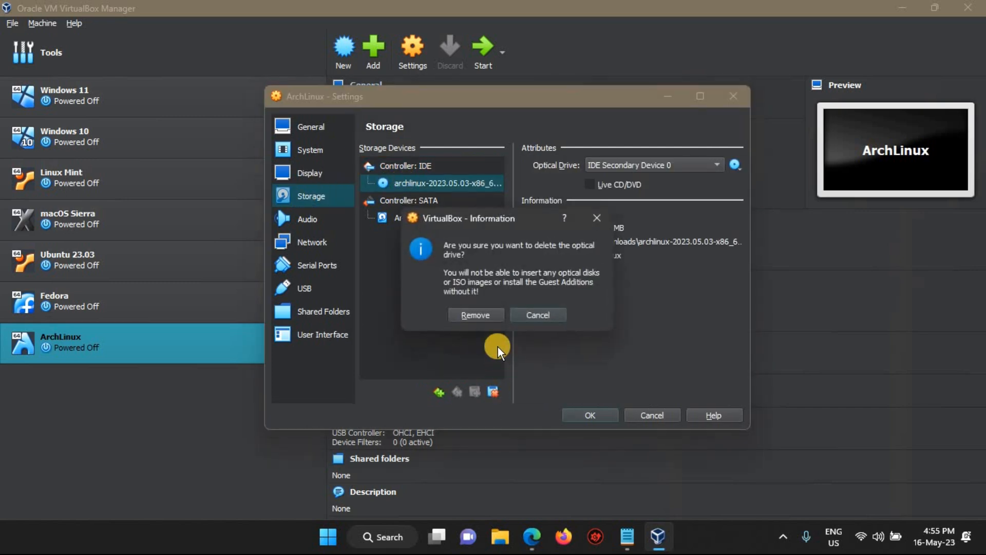
left_click(483, 315)
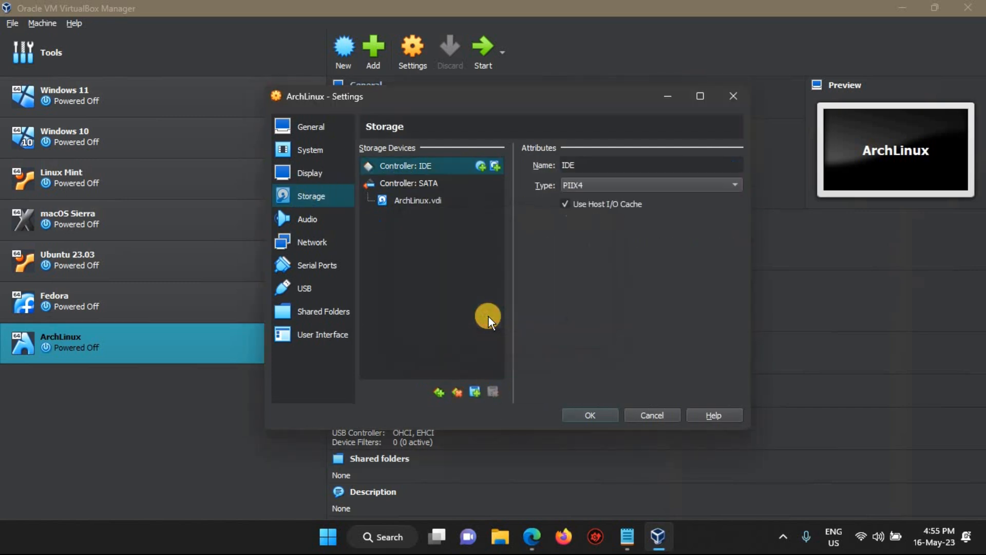
left_click(581, 412)
left_click(483, 47)
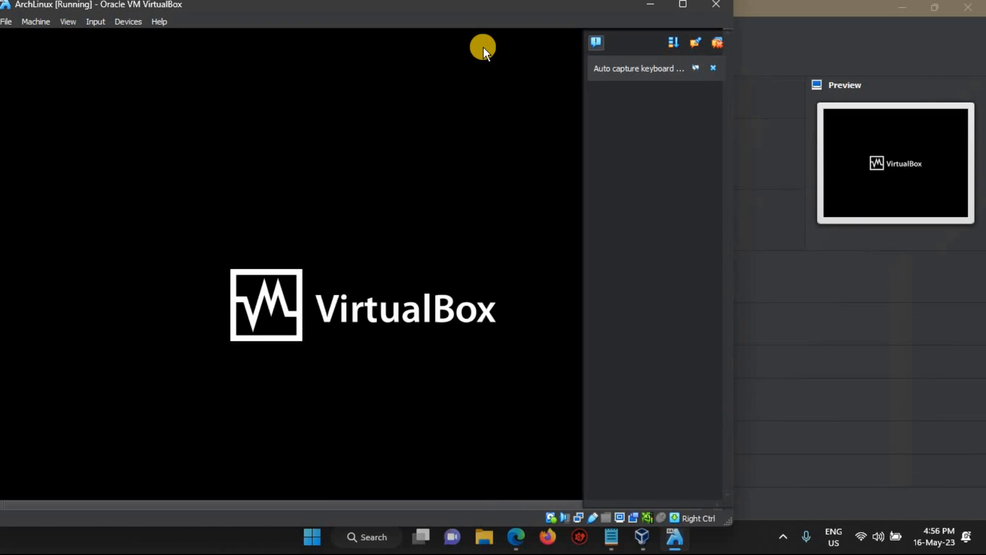
- Dismiss the keyboard capture notice and maximize the VM window for the GNOME login
left_click(713, 67)
left_click(684, 5)
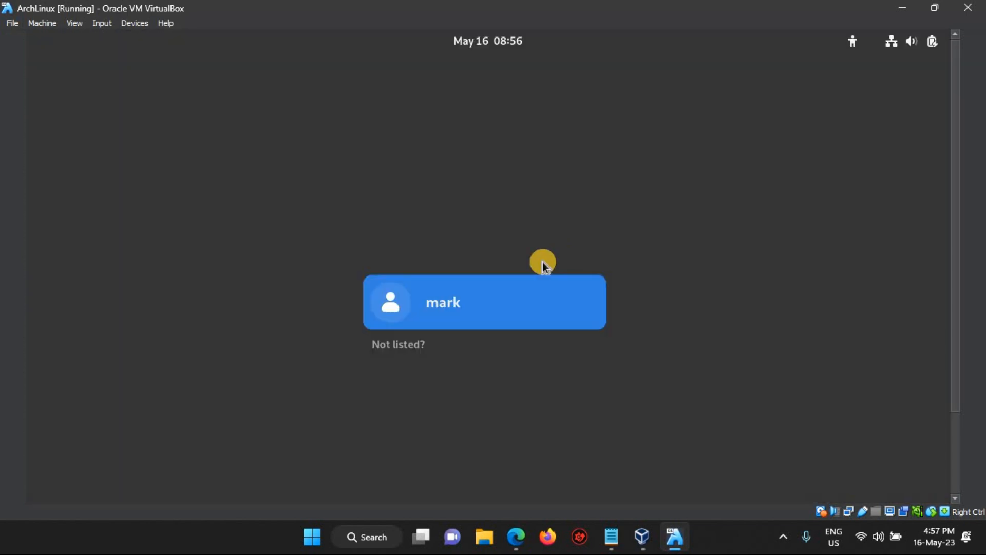
- Log in to the guest as the user account with its password, revealing the GNOME Activities dash
left_click(442, 316)
type("**")
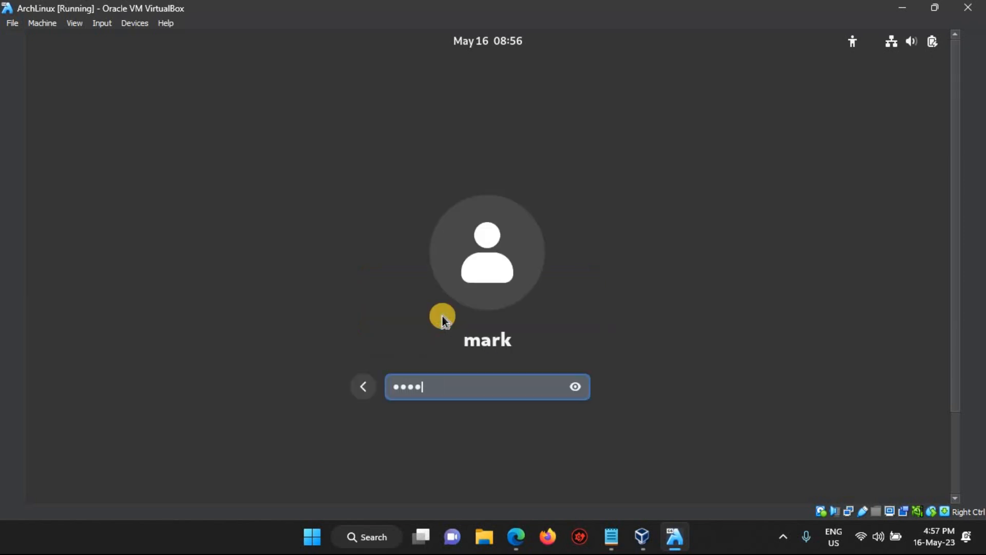
key("Return")
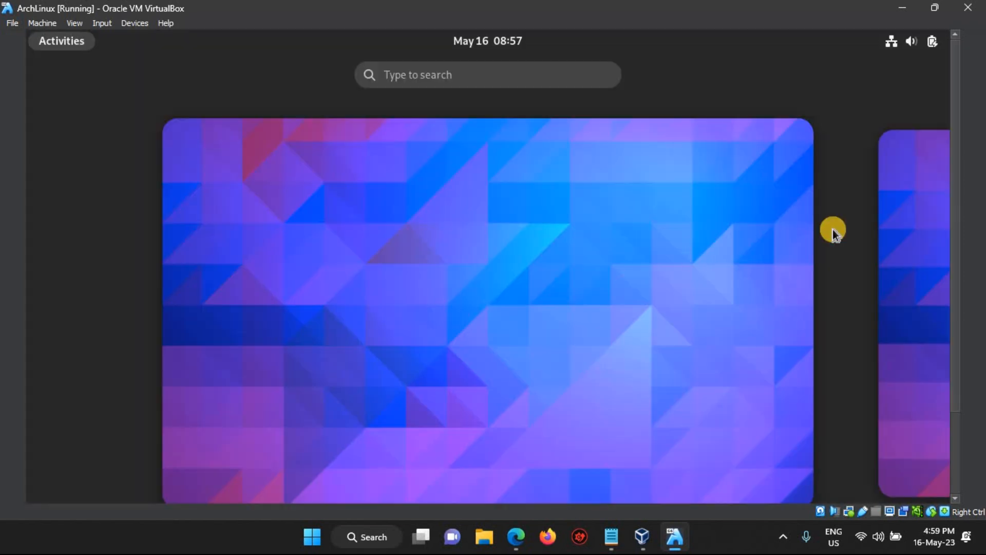
left_click_drag(959, 252, 959, 341)
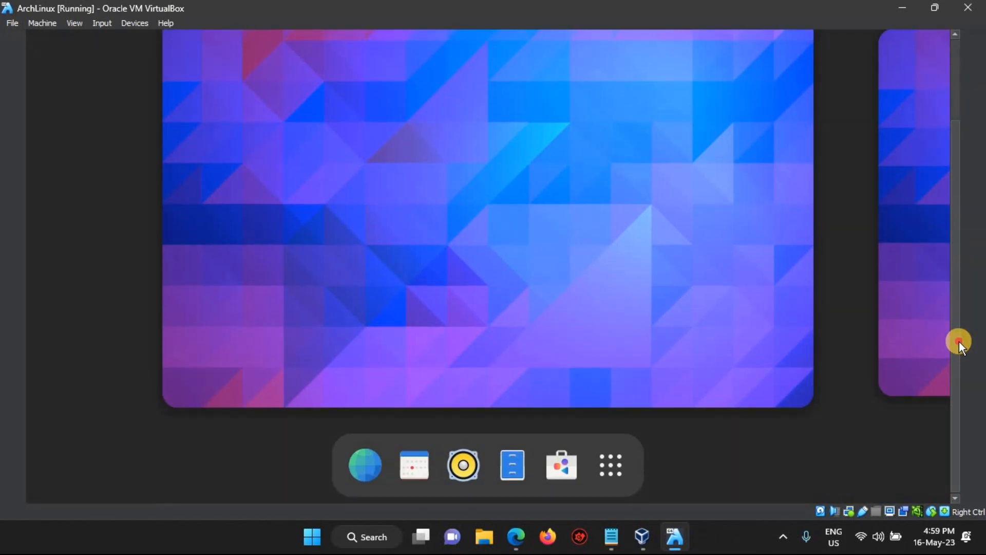